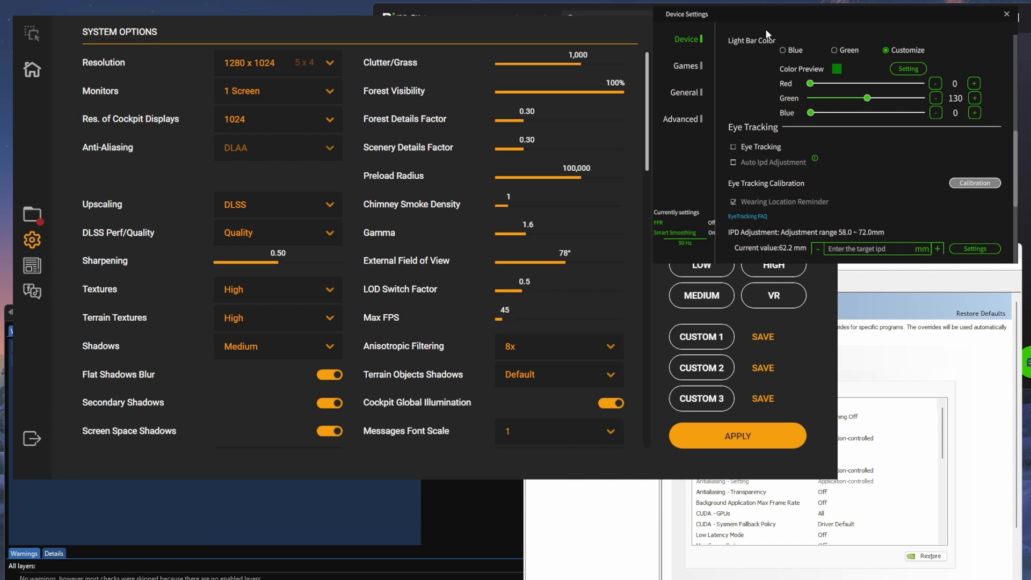
scroll(765, 81, up, 5)
scroll(759, 200, down, 1)
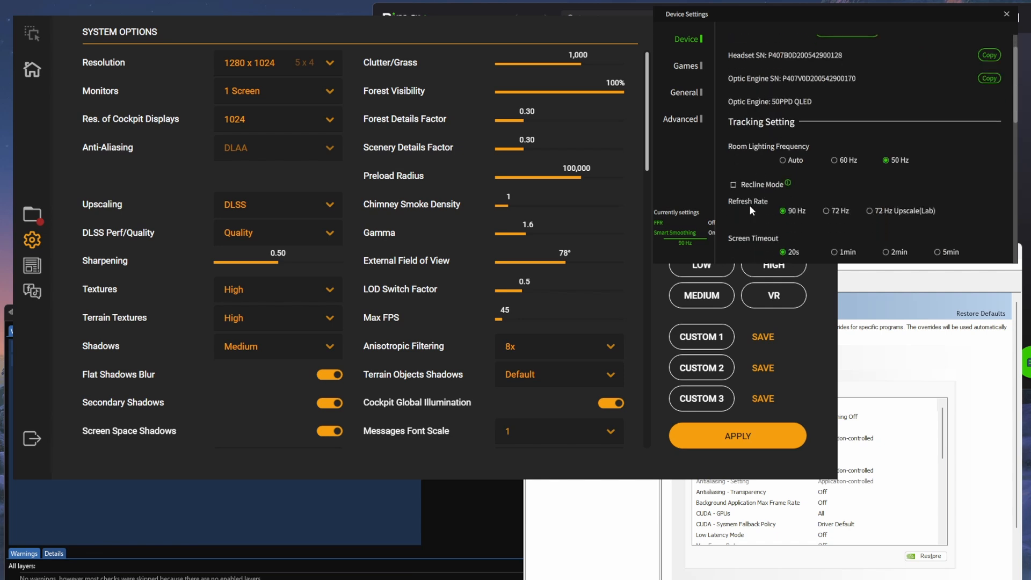
scroll(782, 202, down, 1)
scroll(792, 198, down, 1)
scroll(766, 138, down, 2)
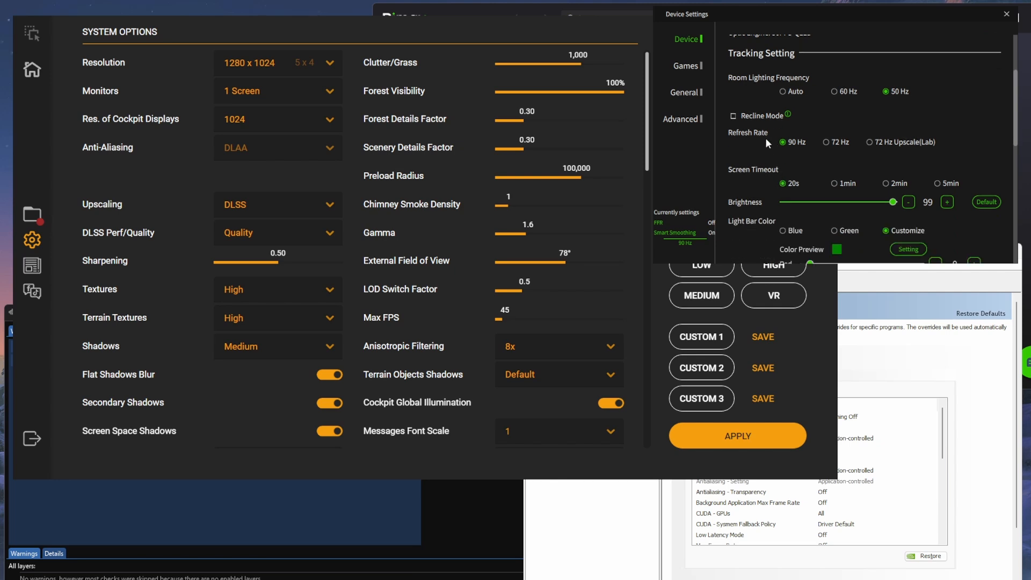
scroll(796, 139, down, 1)
scroll(797, 139, down, 2)
scroll(800, 137, down, 1)
scroll(774, 138, down, 2)
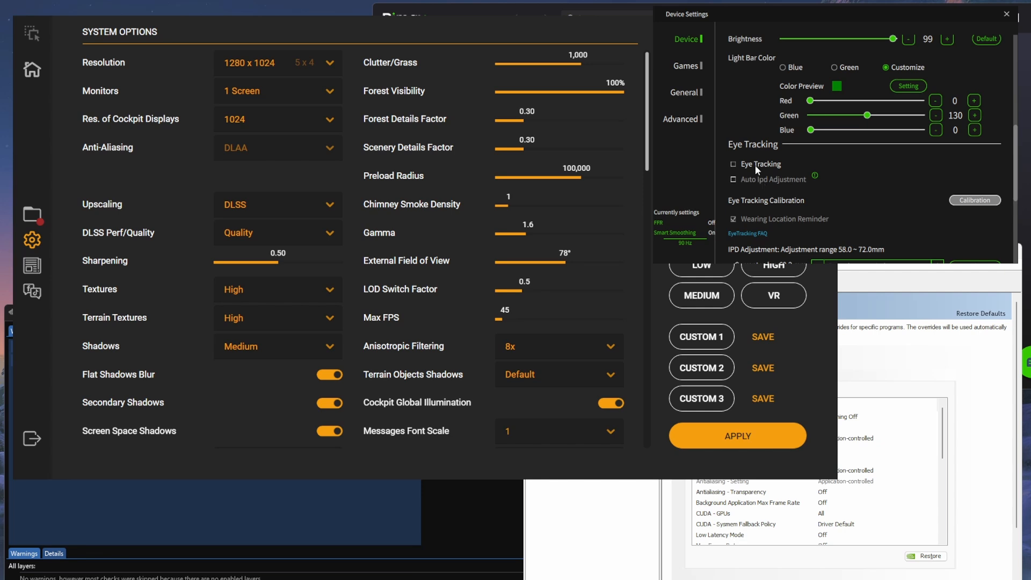
scroll(755, 166, down, 1)
scroll(930, 91, down, 4)
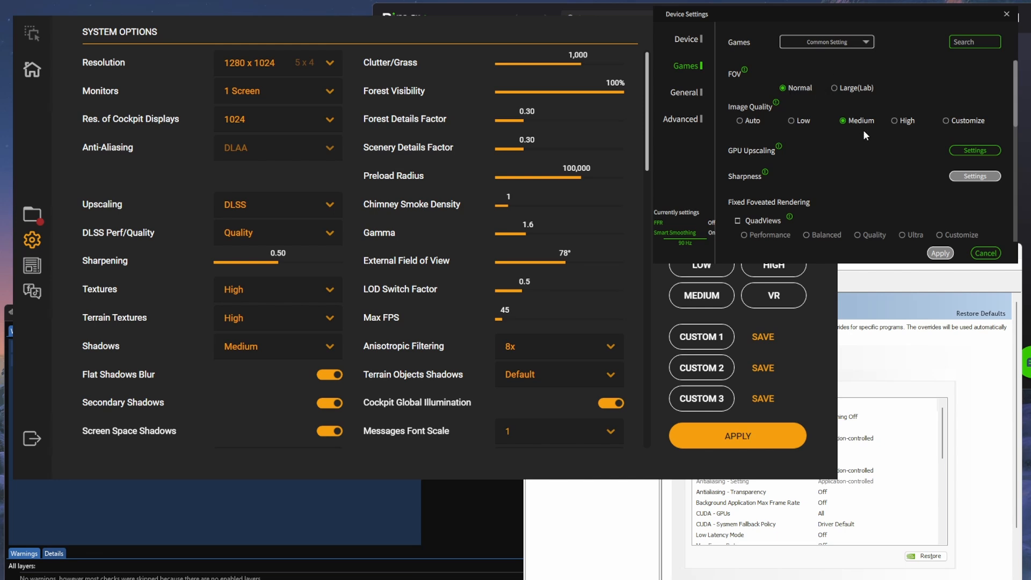
Set GPU upscaling for games to NIS Quality and confirm it in Pimax Play
click(975, 151)
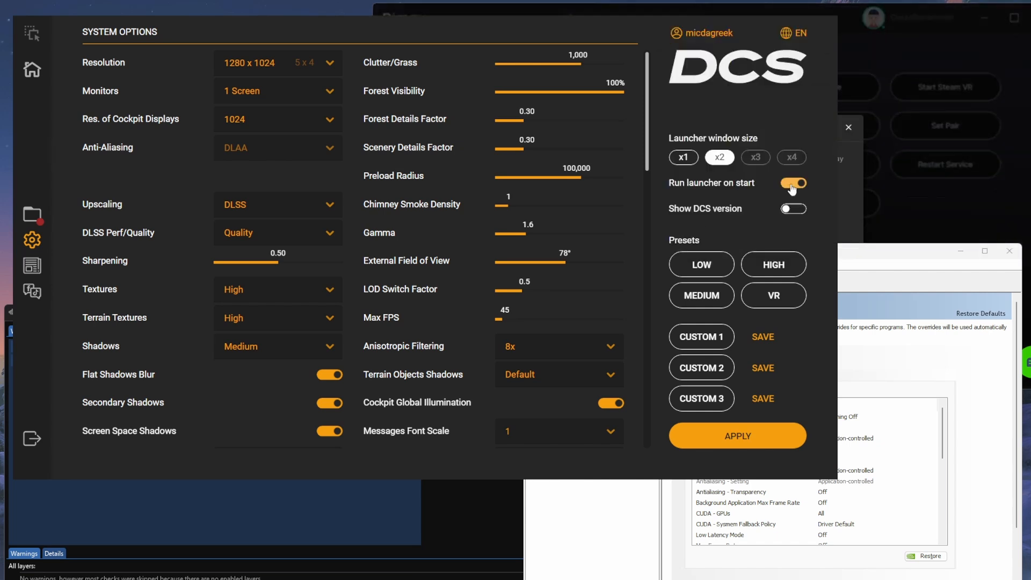
click(849, 188)
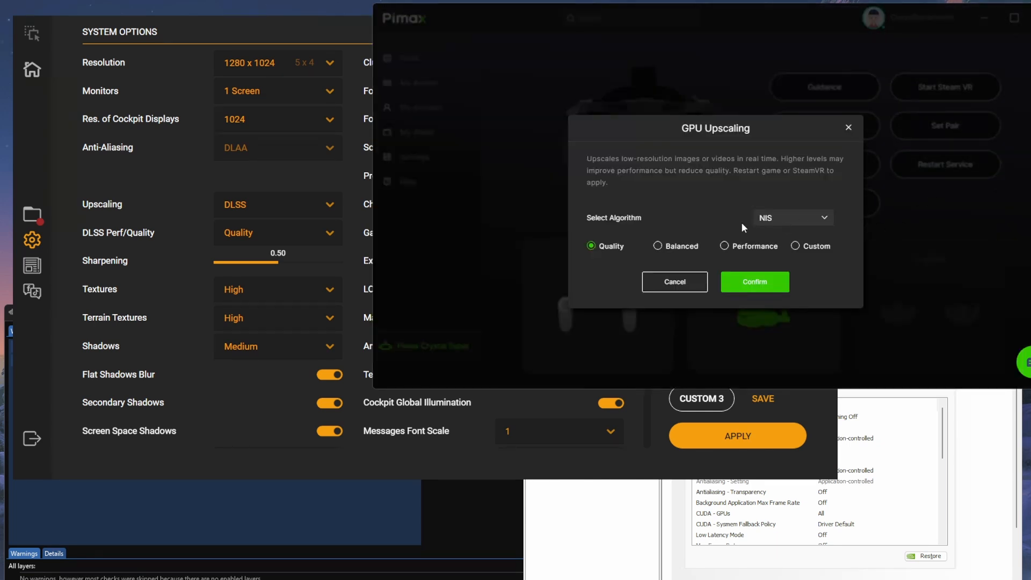
click(677, 284)
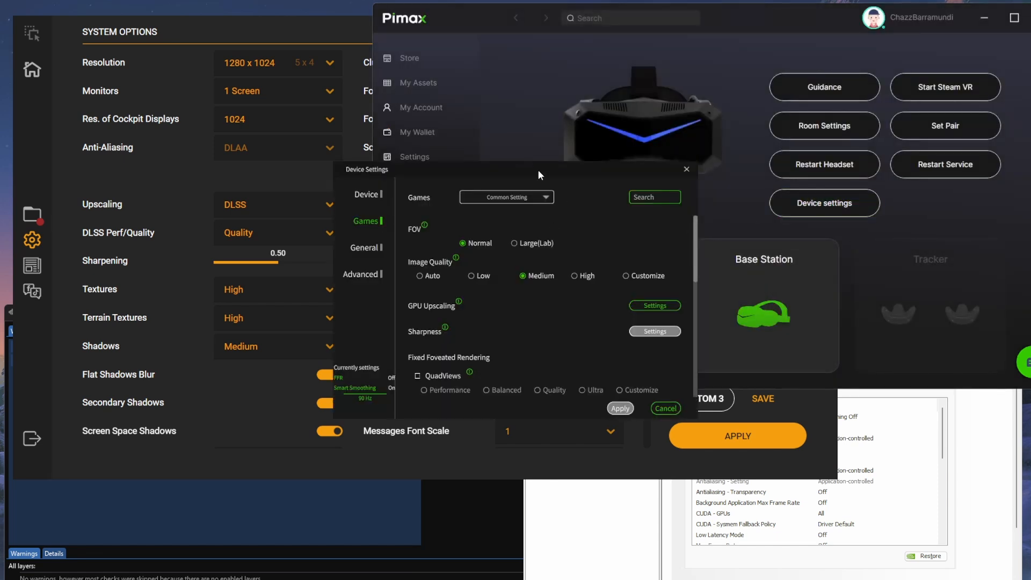
drag(538, 171, 836, 12)
scroll(840, 166, down, 2)
scroll(840, 165, down, 1)
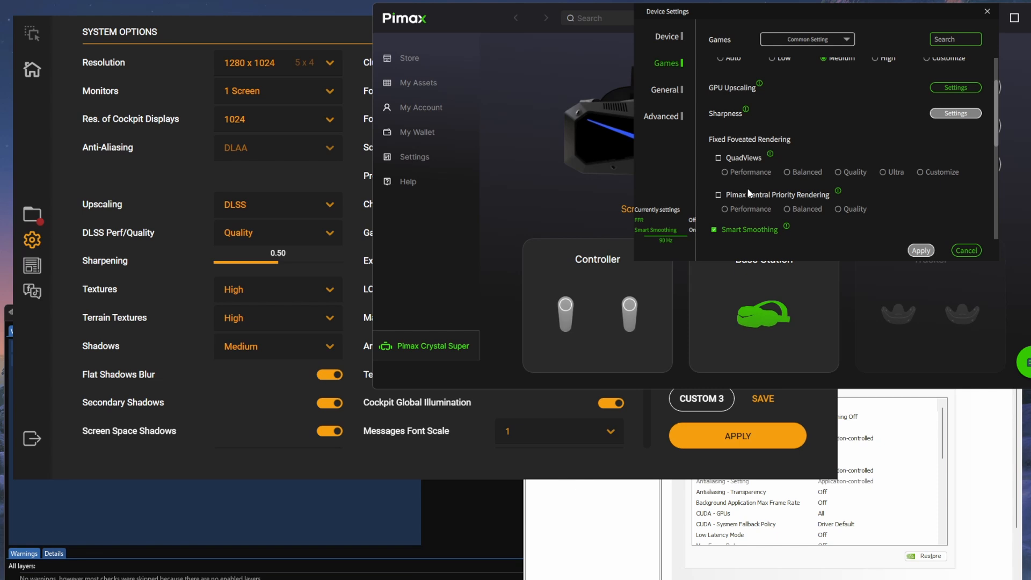
scroll(748, 193, down, 2)
scroll(742, 179, down, 1)
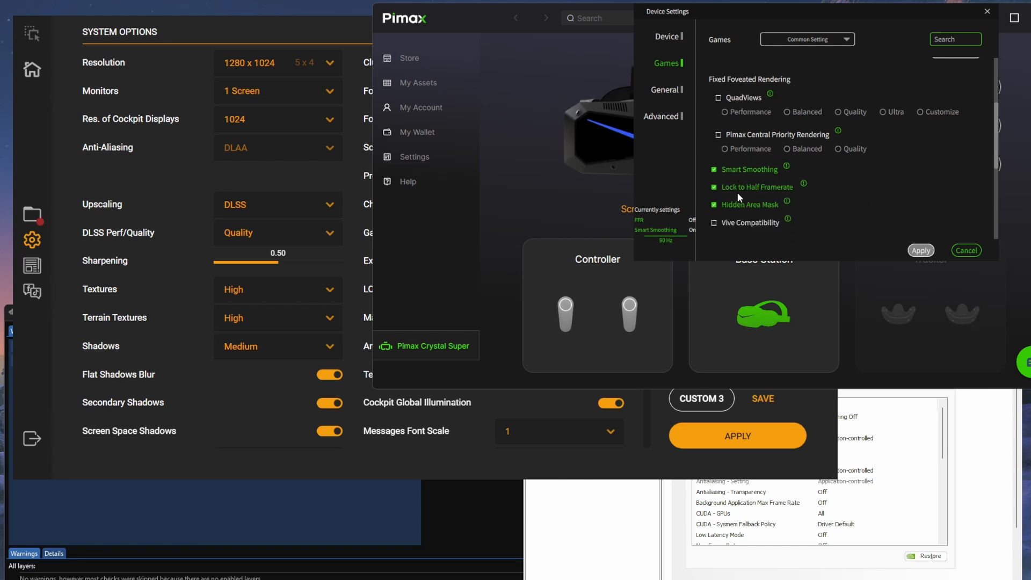
scroll(738, 196, down, 1)
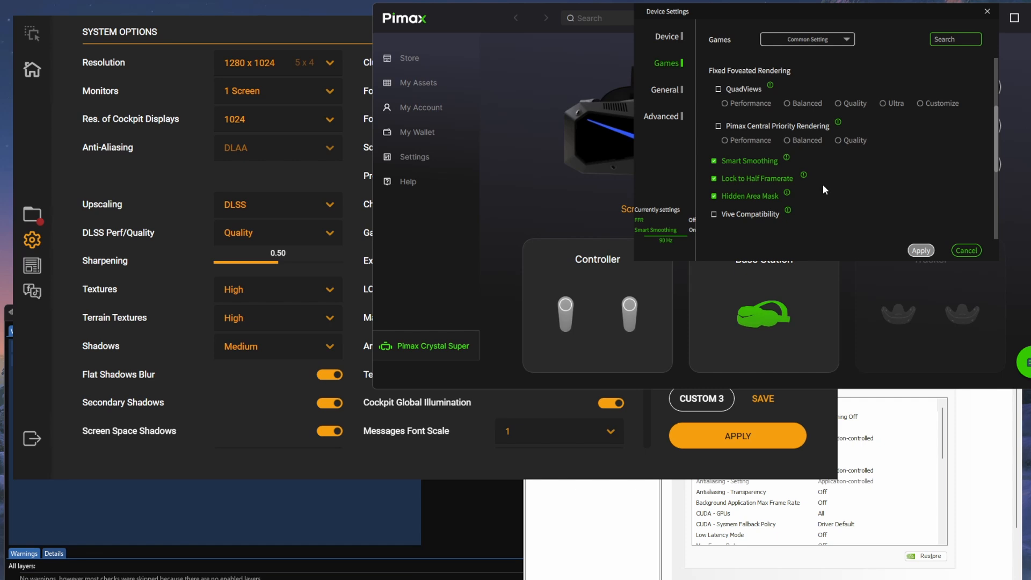
scroll(846, 174, down, 3)
scroll(849, 157, down, 3)
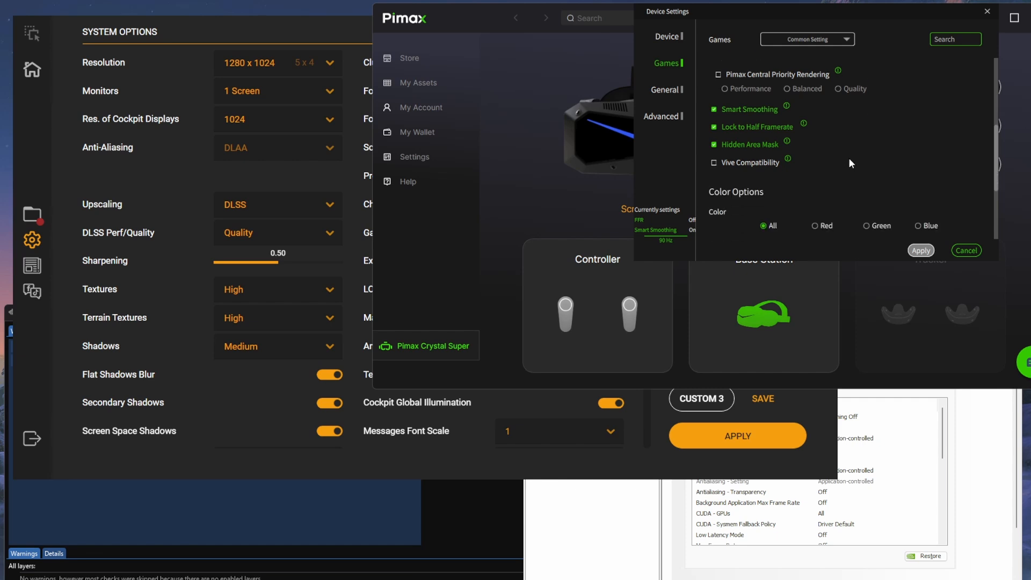
scroll(849, 157, down, 3)
scroll(848, 157, down, 2)
scroll(863, 158, down, 1)
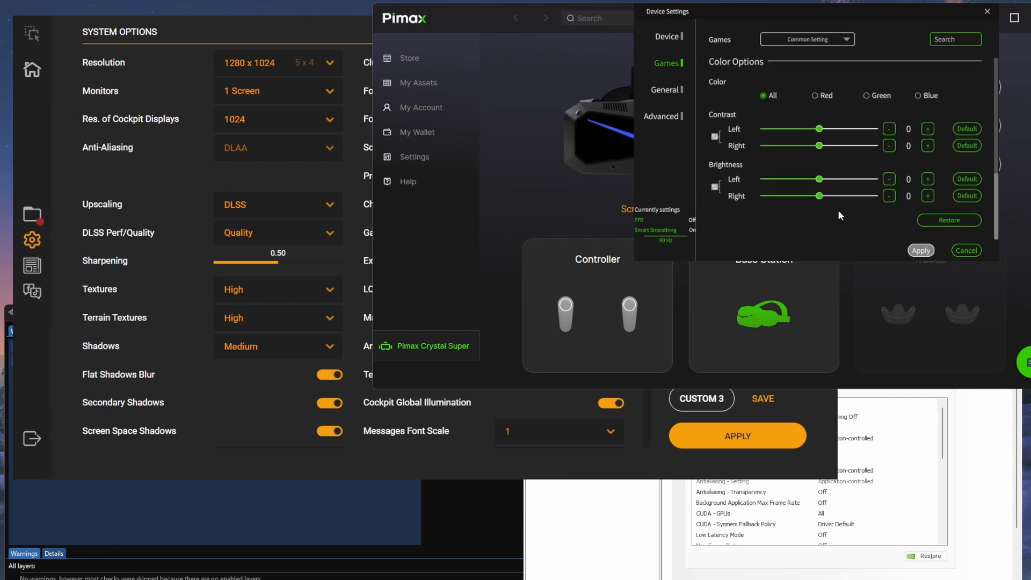
scroll(807, 222, up, 3)
scroll(817, 178, up, 3)
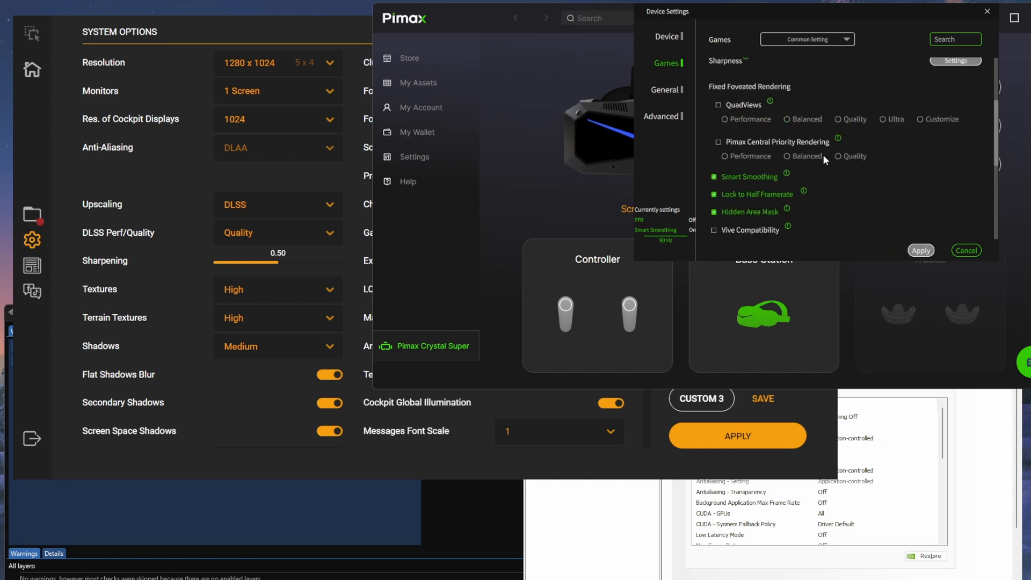
scroll(823, 154, up, 3)
scroll(826, 154, up, 2)
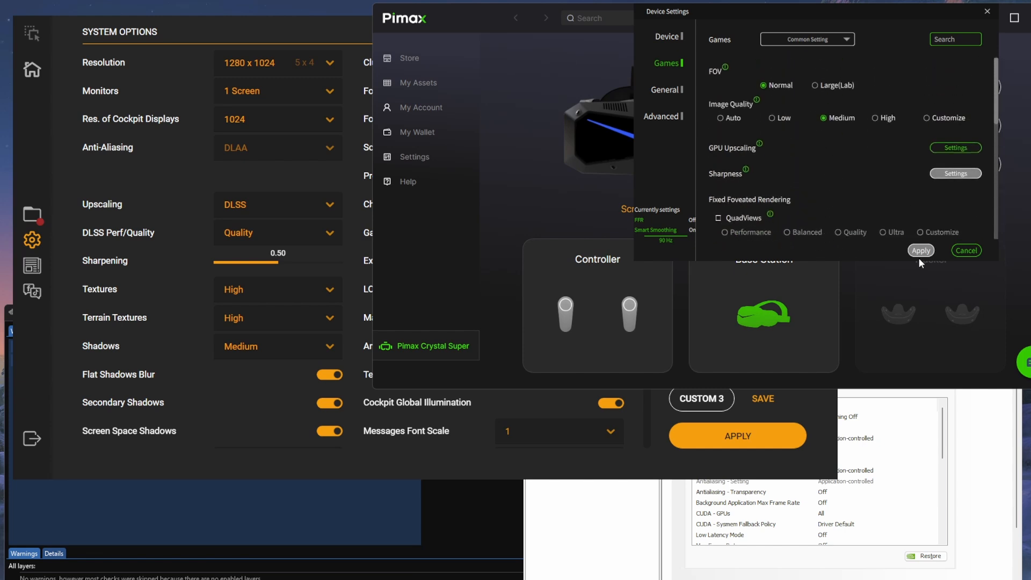
click(973, 446)
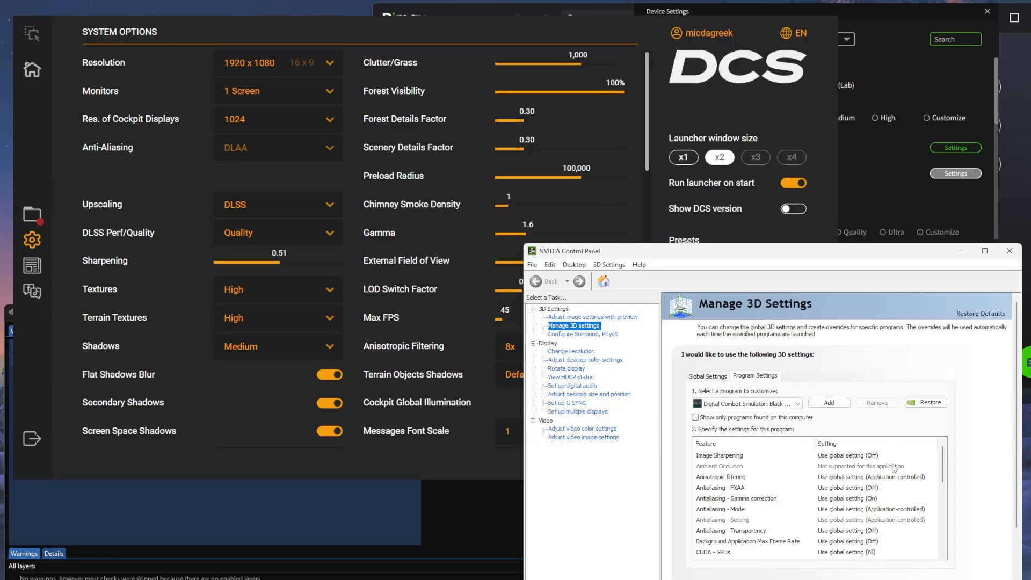
drag(945, 464, 945, 491)
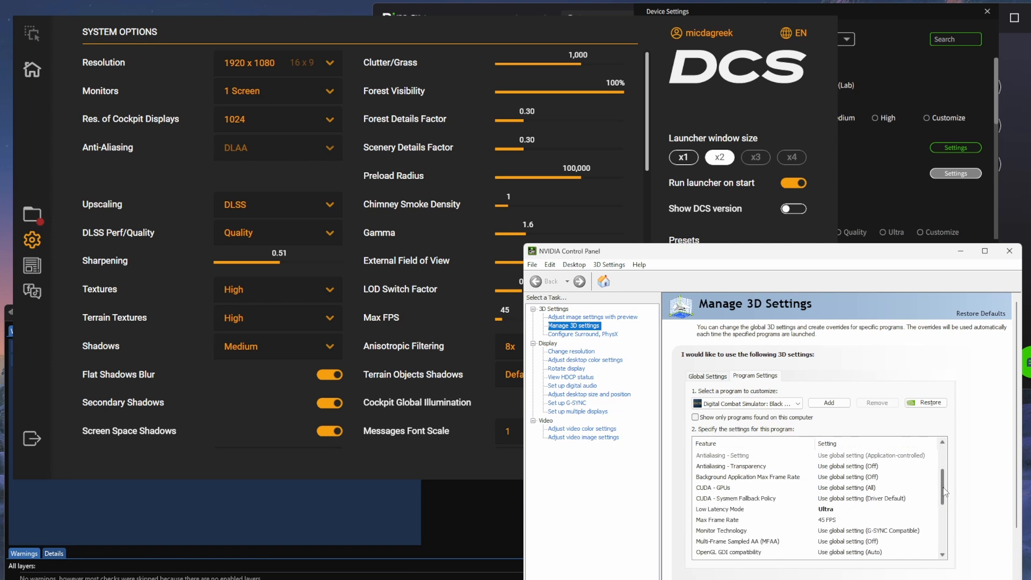
Review the DCS profile's Ultra low latency, 45 FPS cap, maximum-performance power and VR pre-rendered frames
click(754, 499)
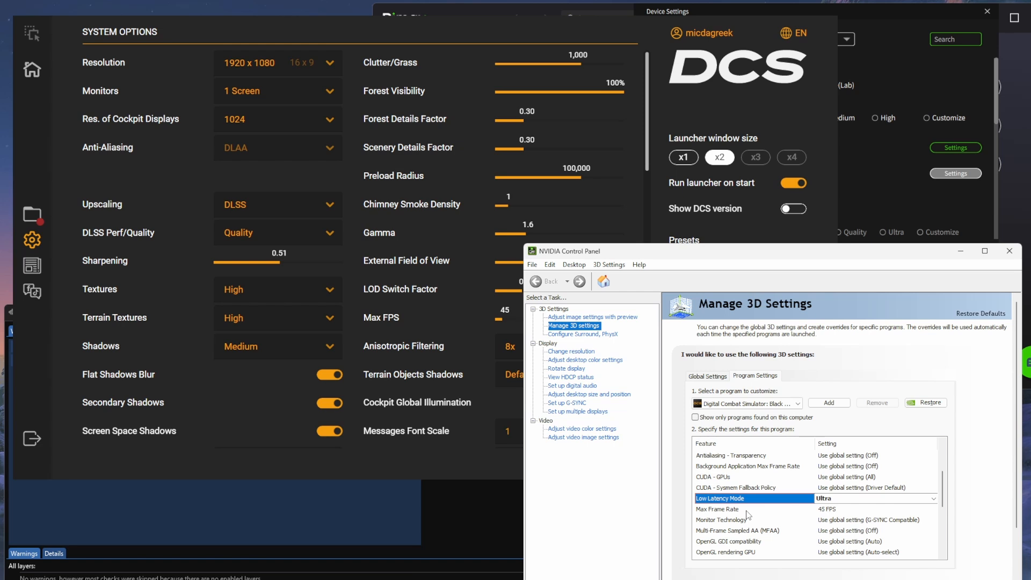
click(747, 513)
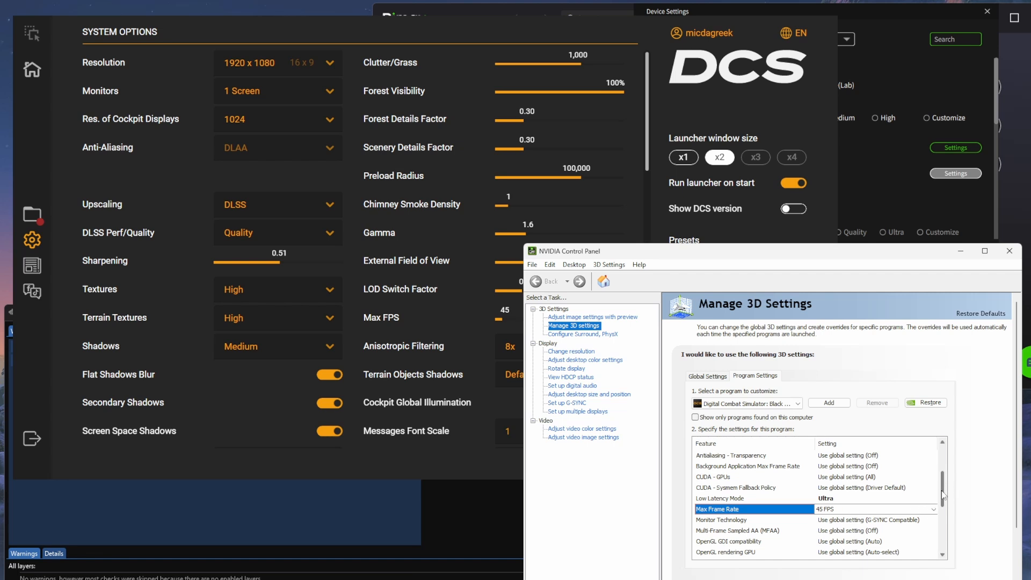
drag(944, 495, 943, 507)
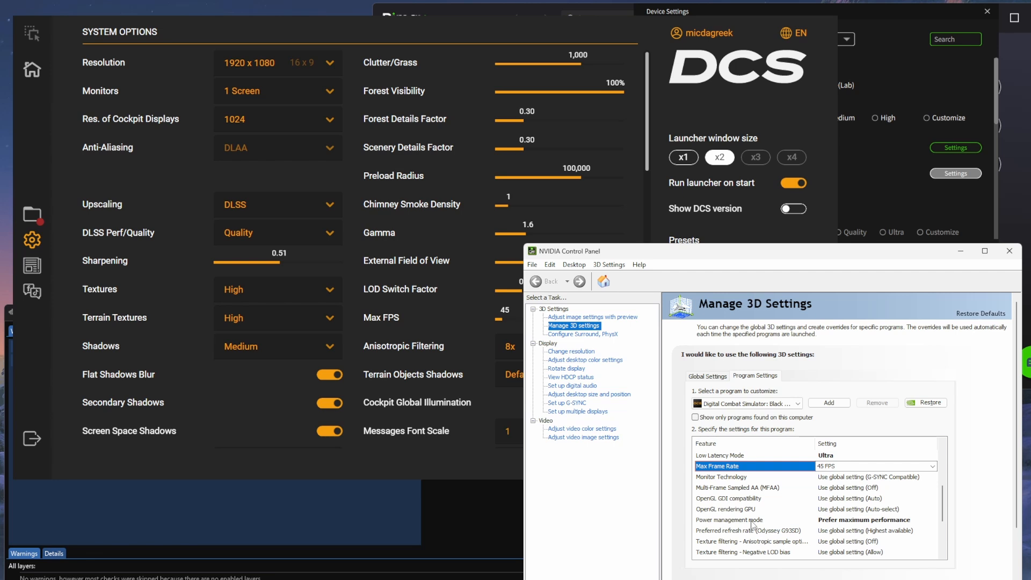
click(755, 519)
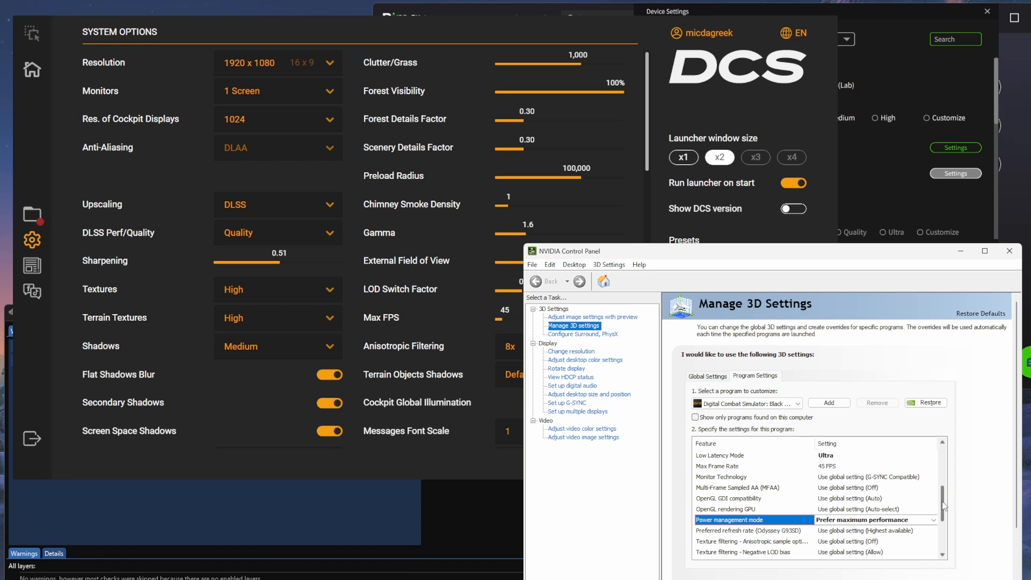
drag(944, 503, 946, 534)
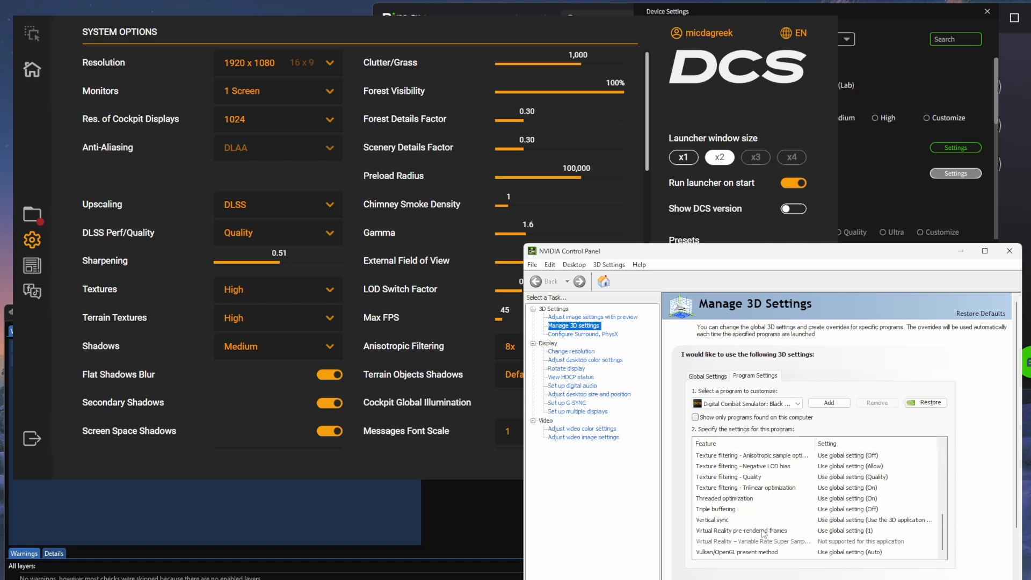
click(743, 533)
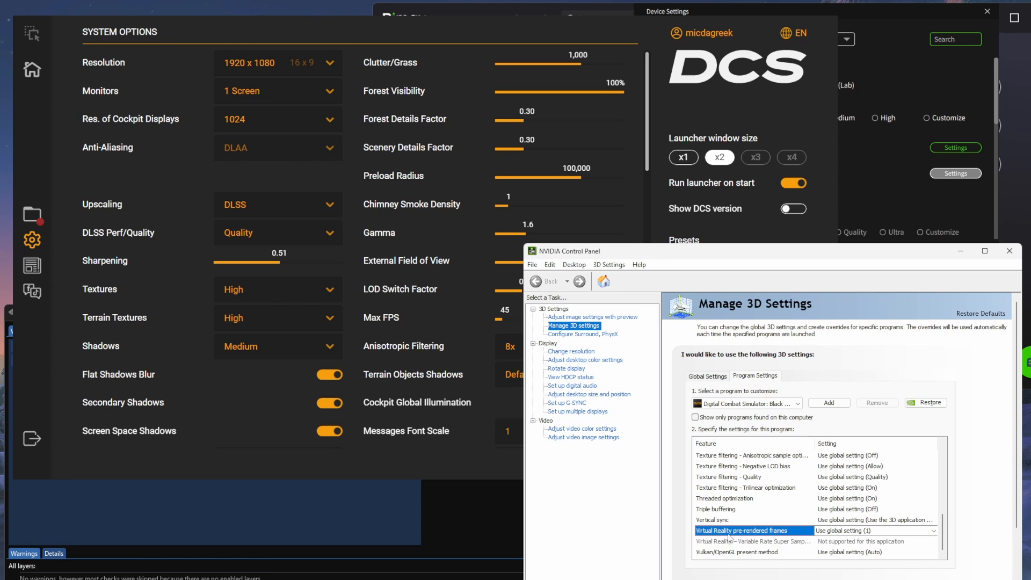
click(407, 45)
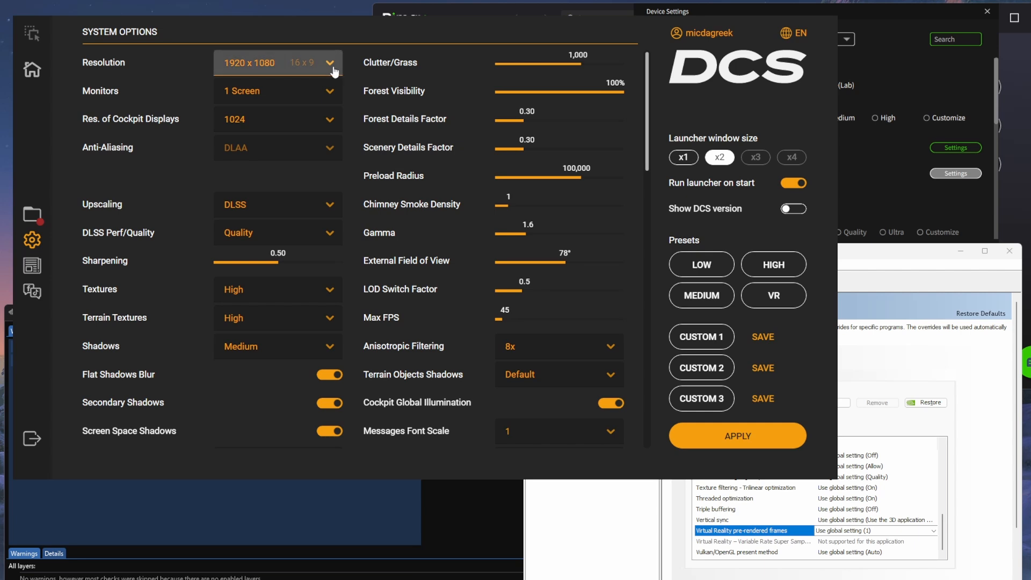
Lower the DCS resolution to 1280 x 1024, leaving DLSS Perf/Quality on Quality
click(309, 65)
scroll(284, 306, down, 3)
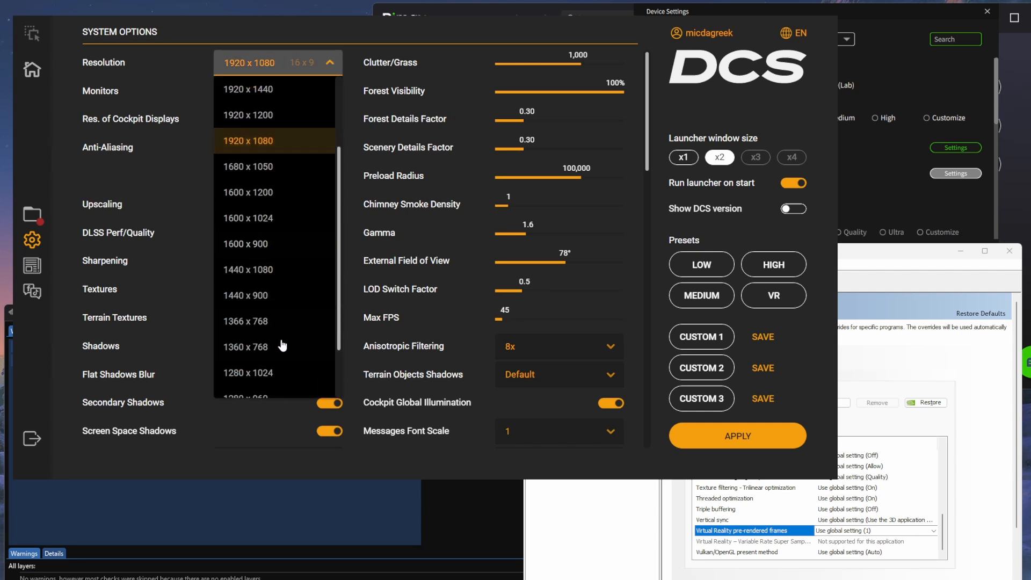
click(274, 374)
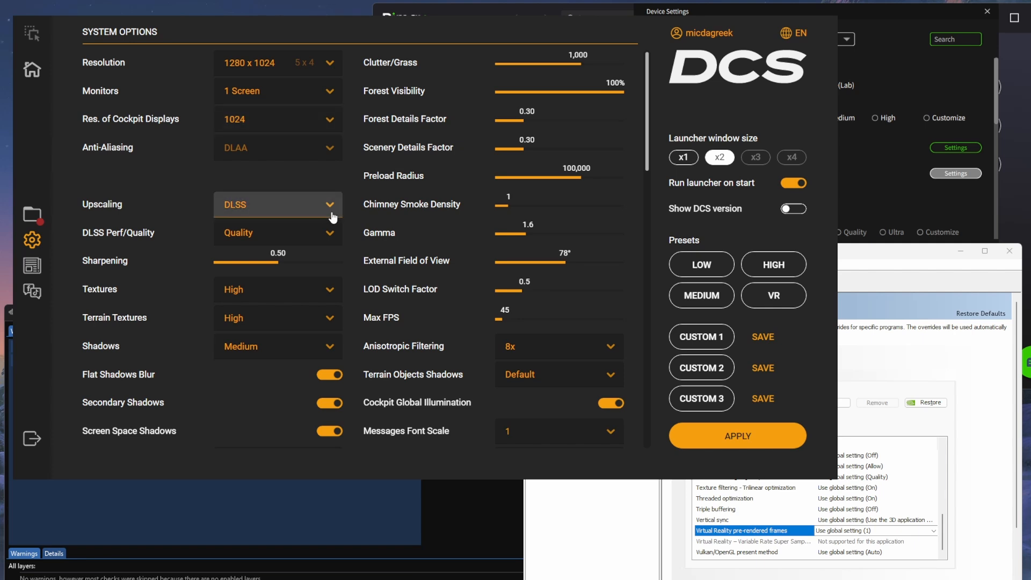
click(331, 236)
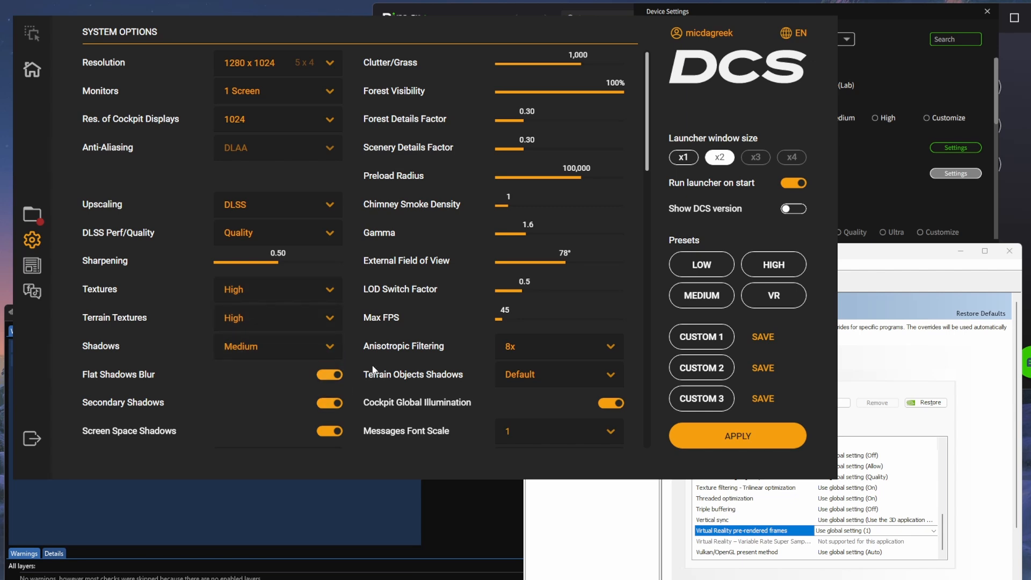
scroll(374, 370, down, 1)
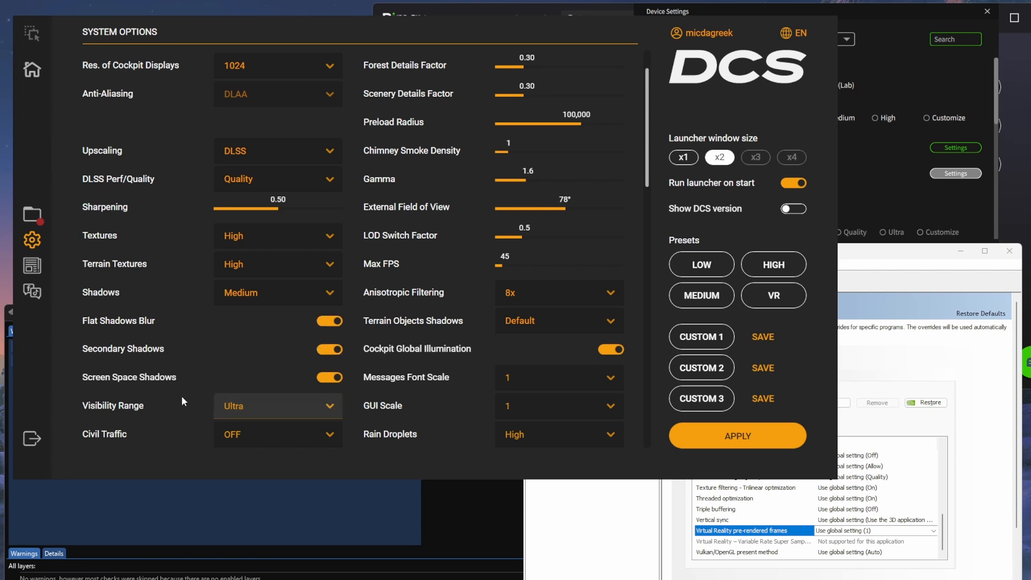
scroll(278, 399, down, 1)
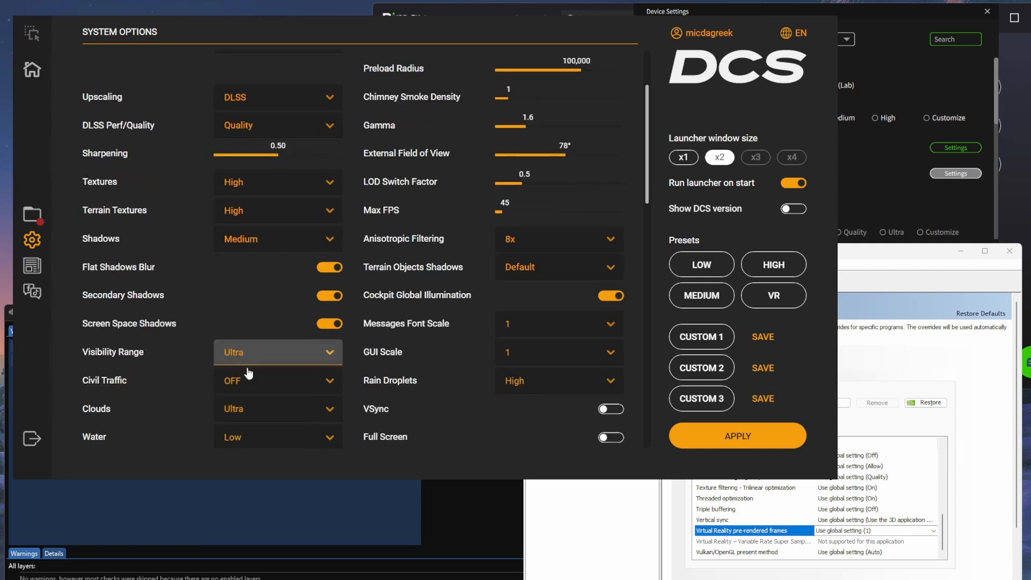
scroll(277, 399, down, 1)
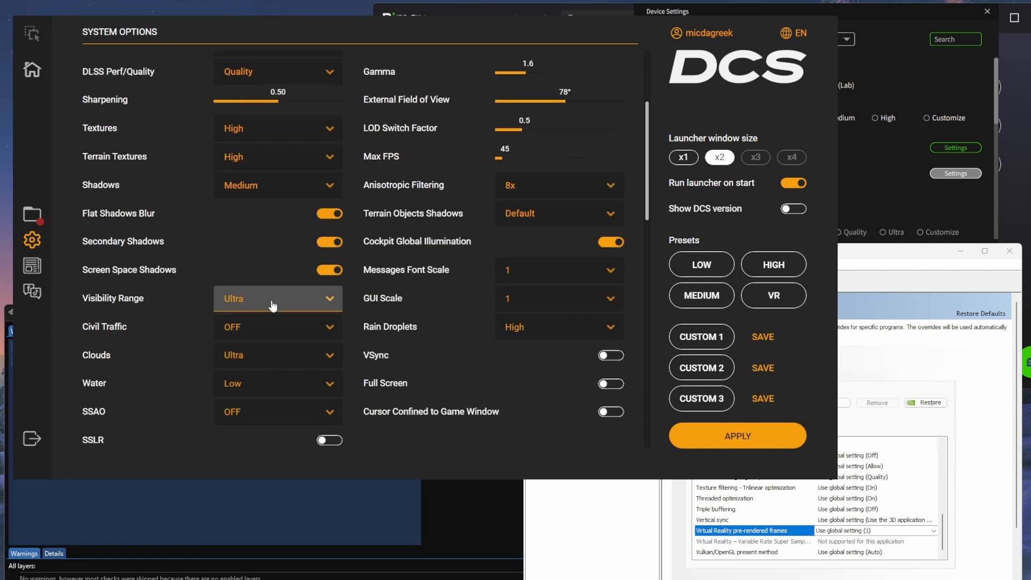
click(299, 306)
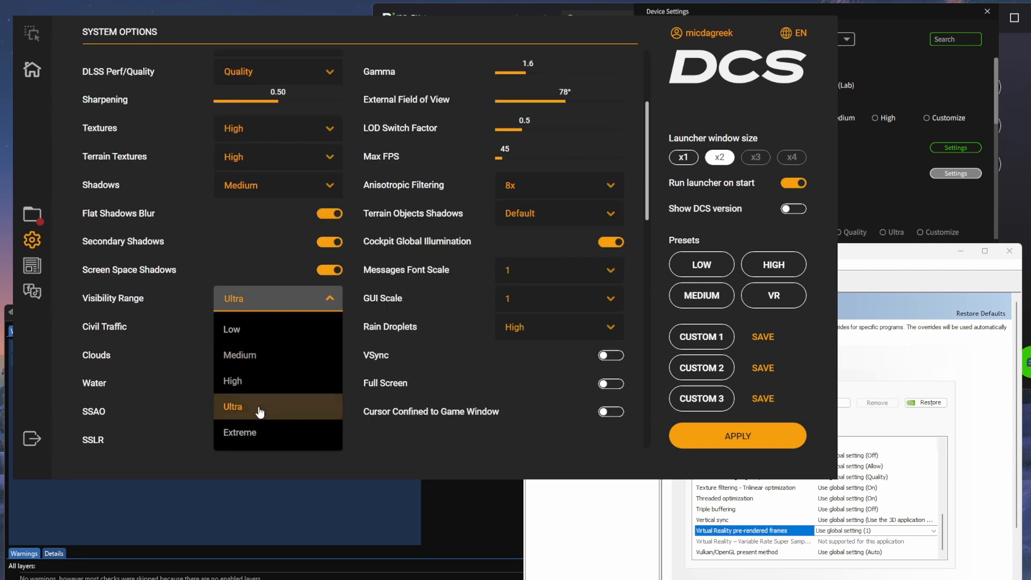
click(403, 379)
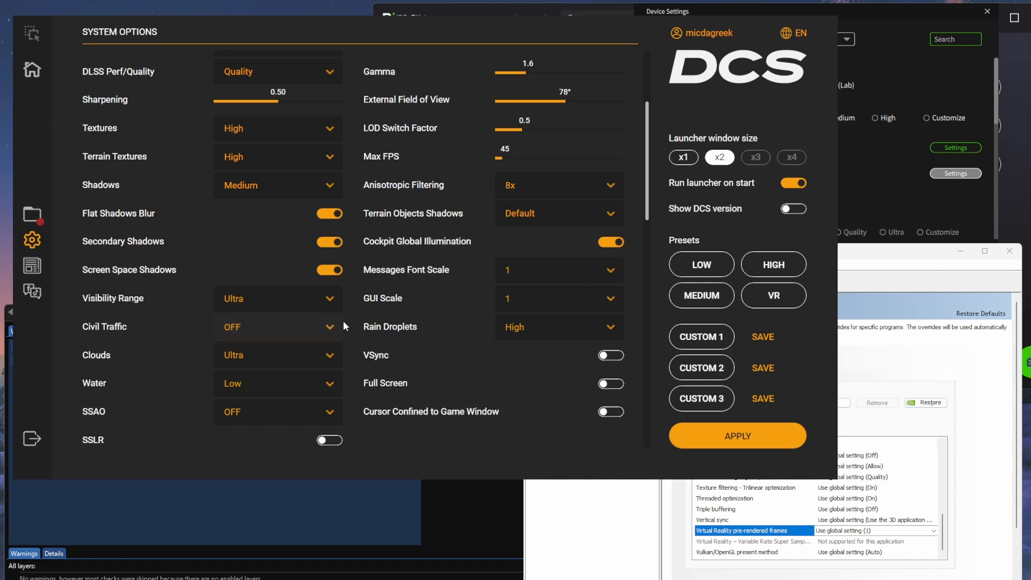
click(334, 352)
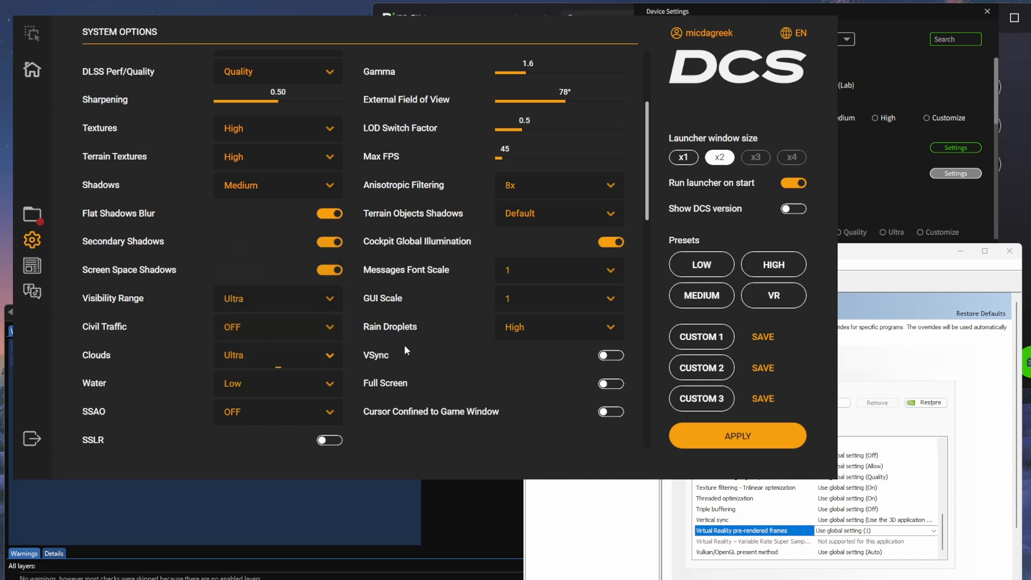
click(330, 383)
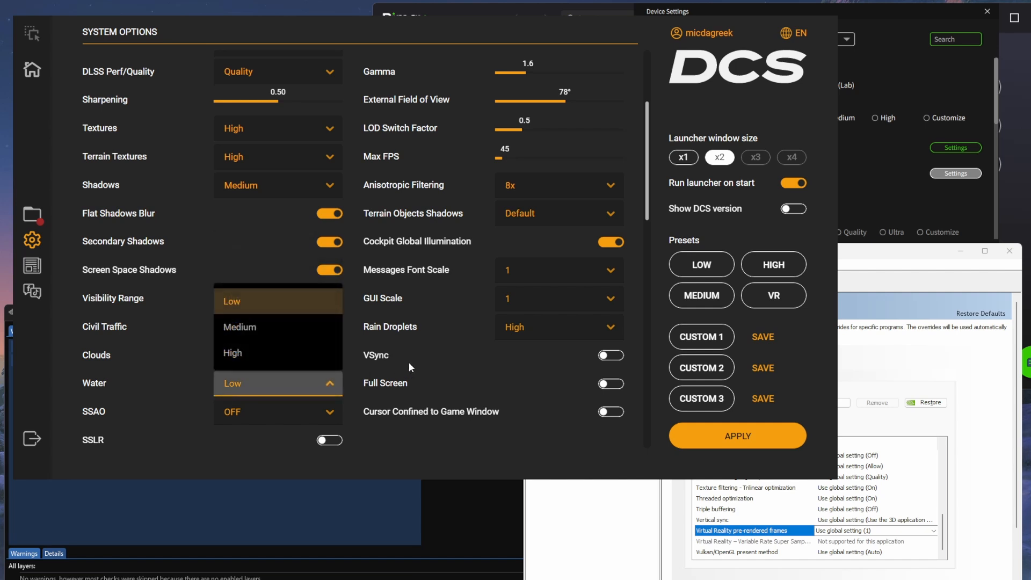
click(386, 363)
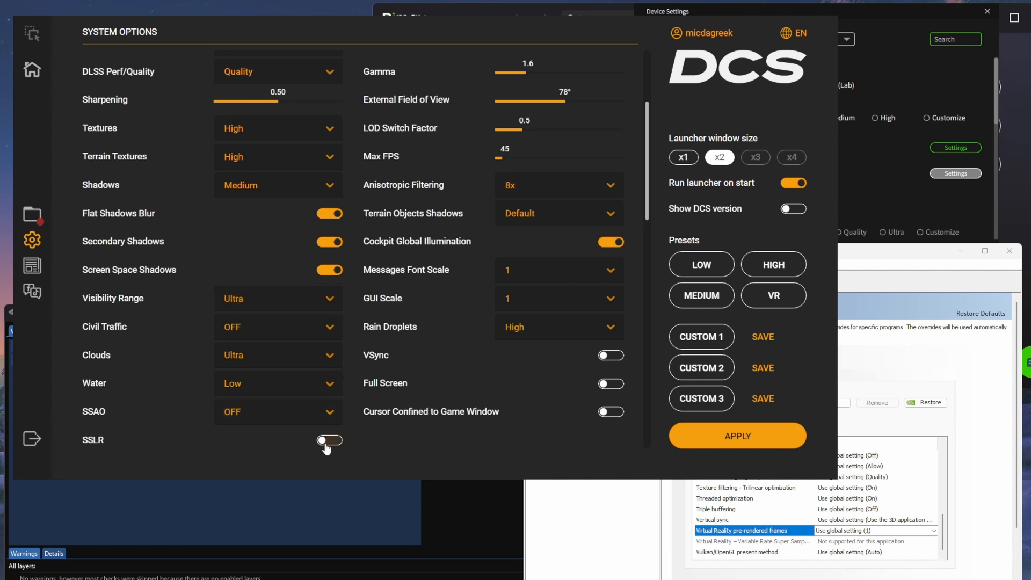
scroll(435, 411, up, 5)
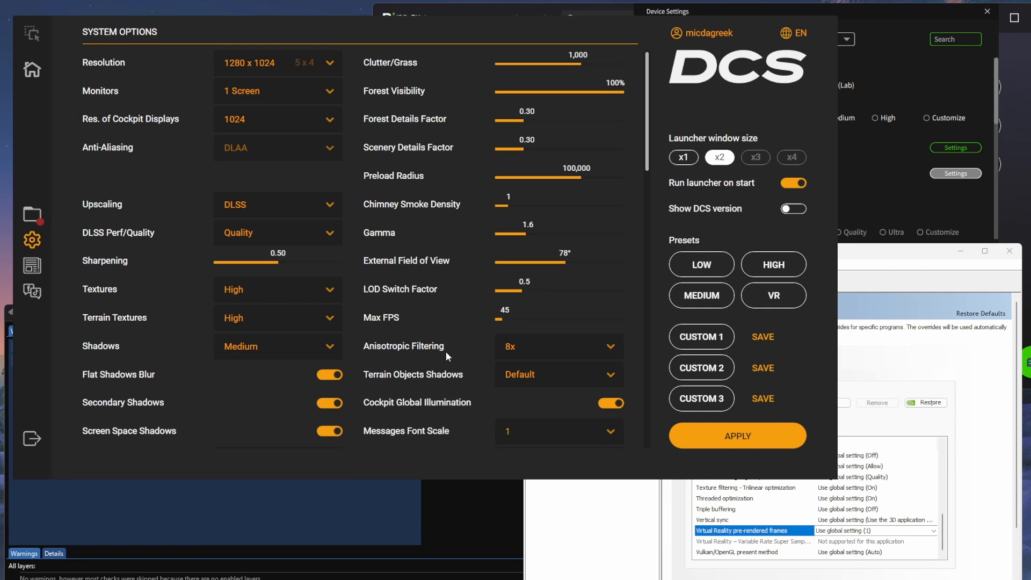
click(546, 351)
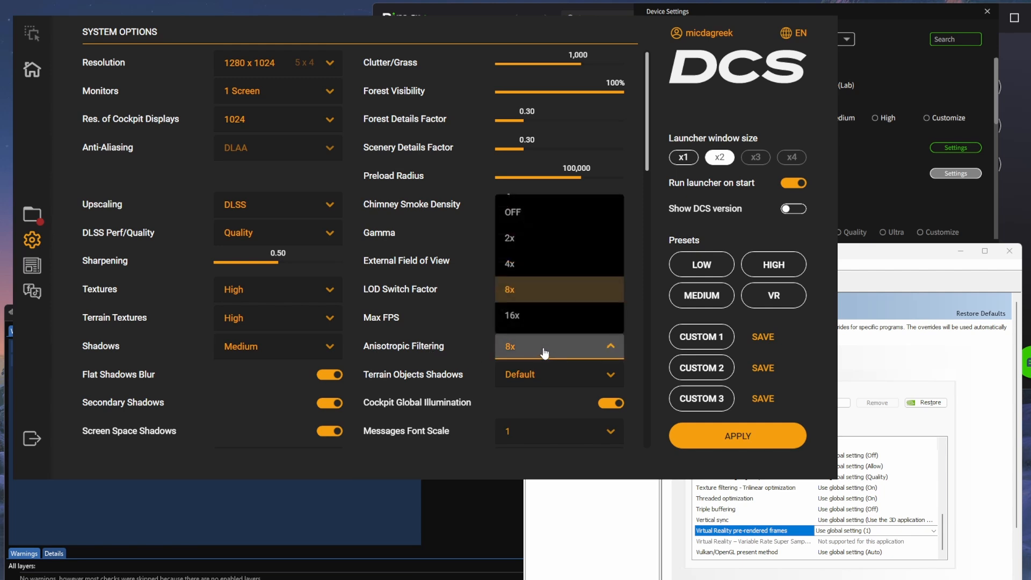
click(546, 354)
scroll(473, 348, down, 1)
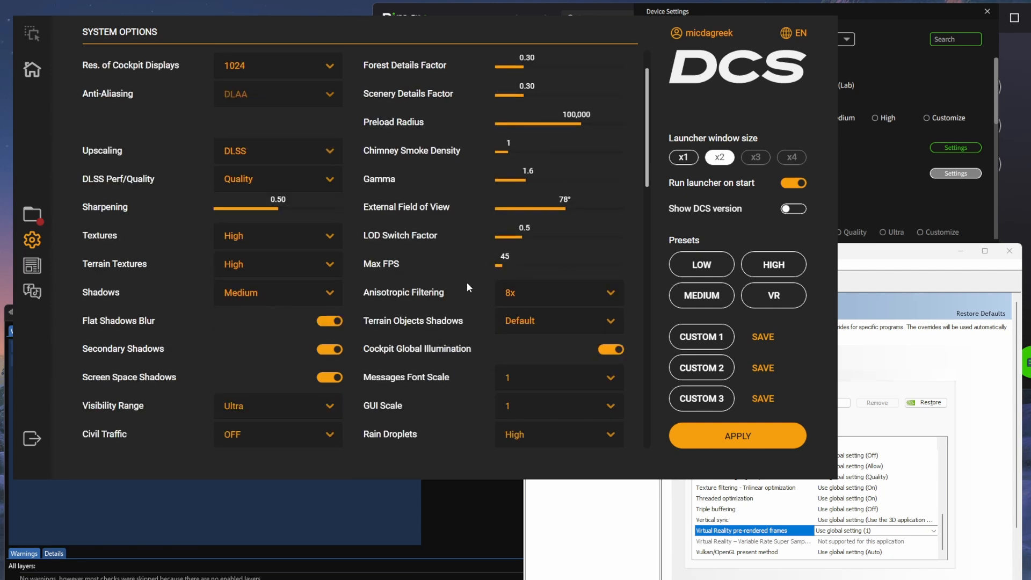
scroll(466, 282, down, 2)
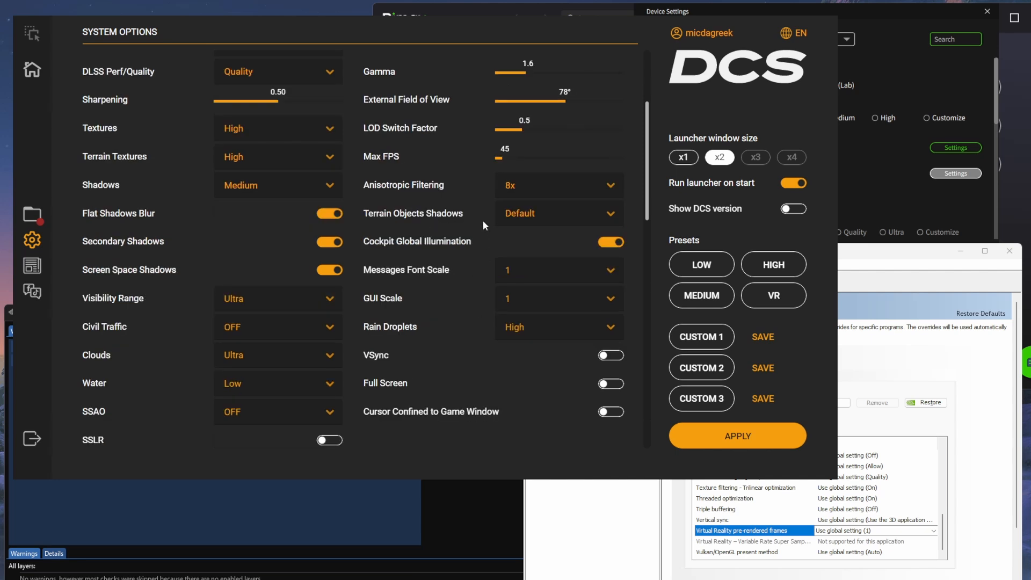
click(532, 214)
click(516, 219)
scroll(458, 259, down, 5)
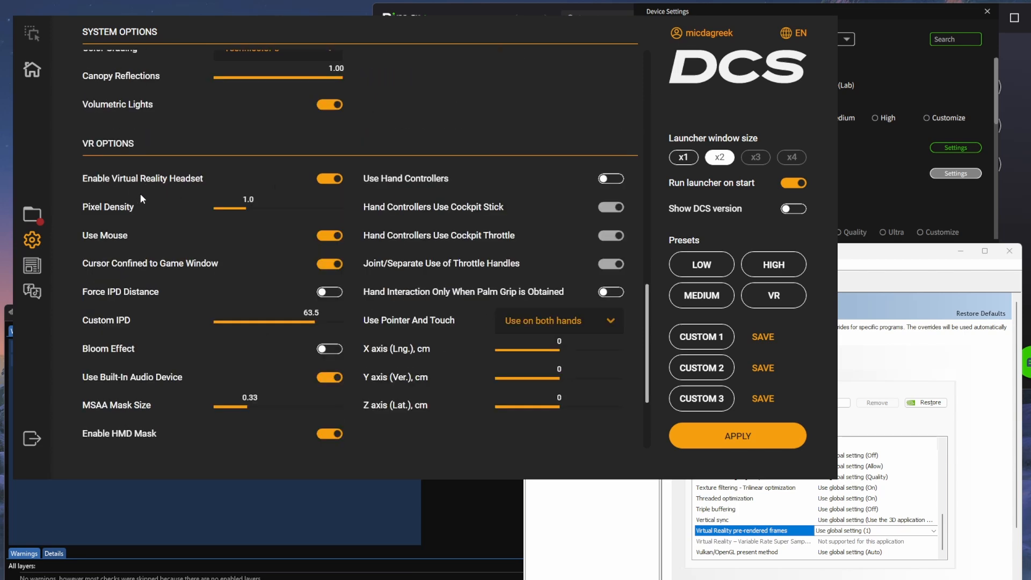
scroll(140, 193, down, 2)
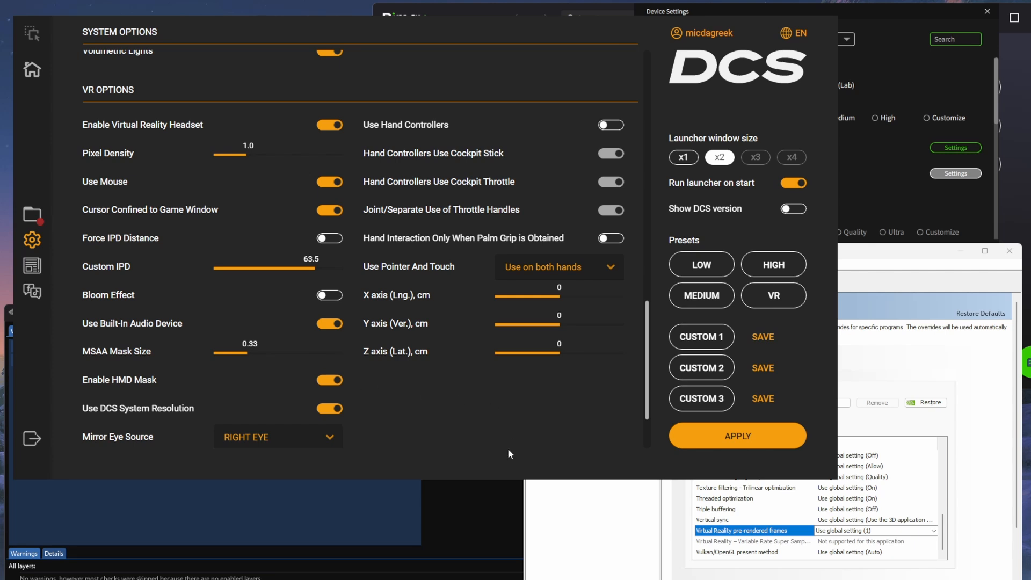
Apply the adjusted graphics and VR settings in the DCS launcher
click(721, 438)
click(475, 517)
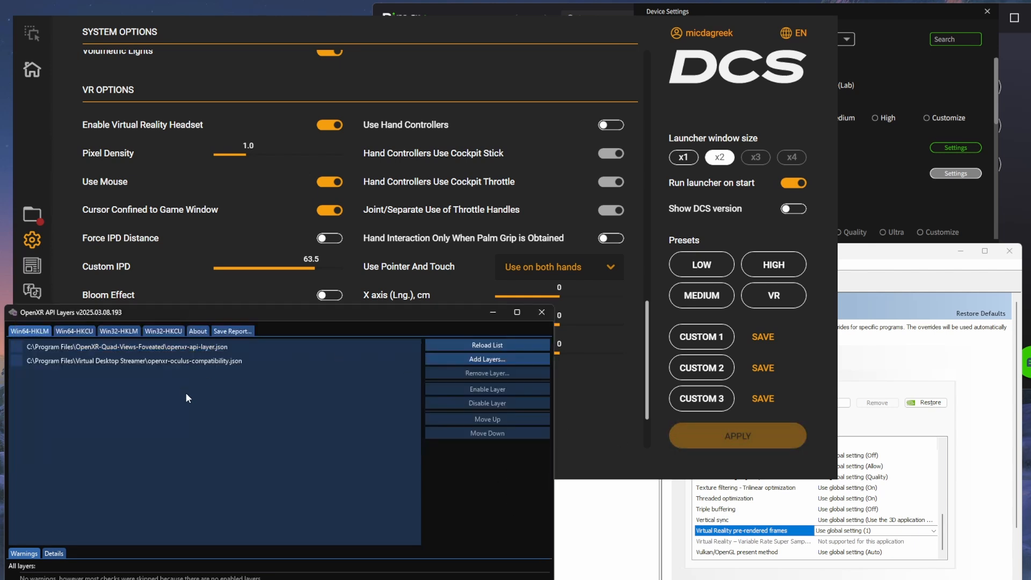
click(180, 348)
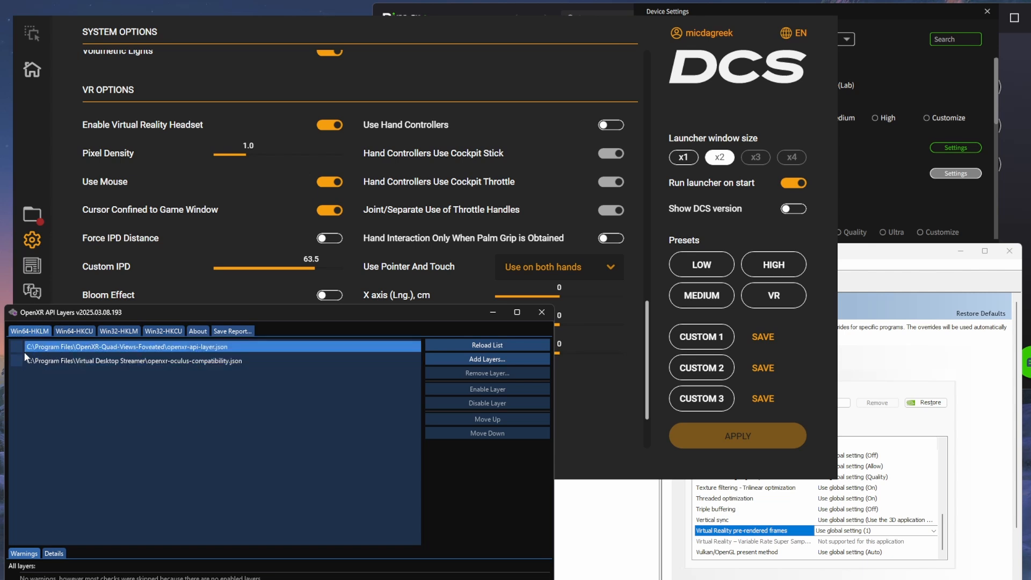
click(75, 379)
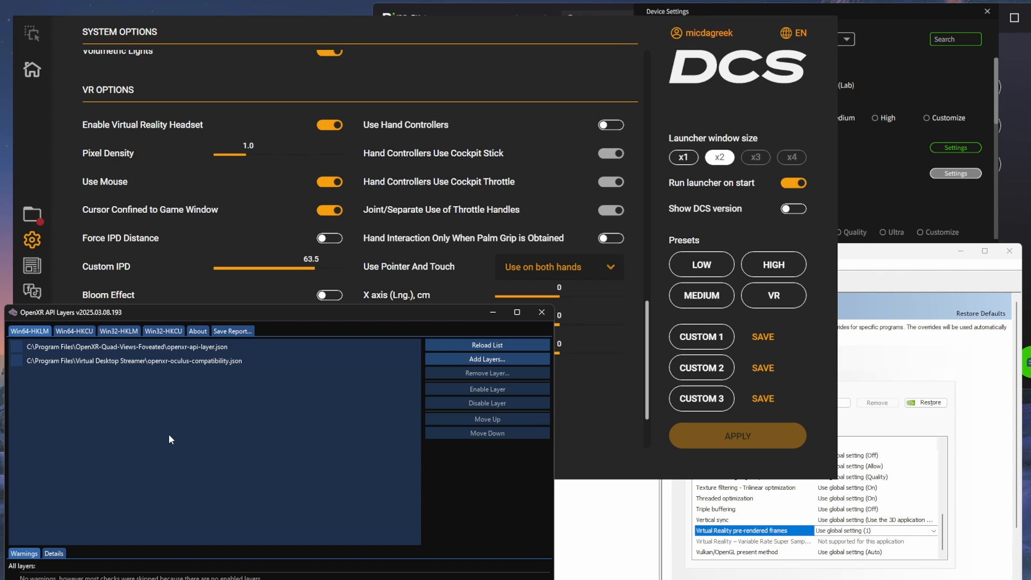
click(913, 189)
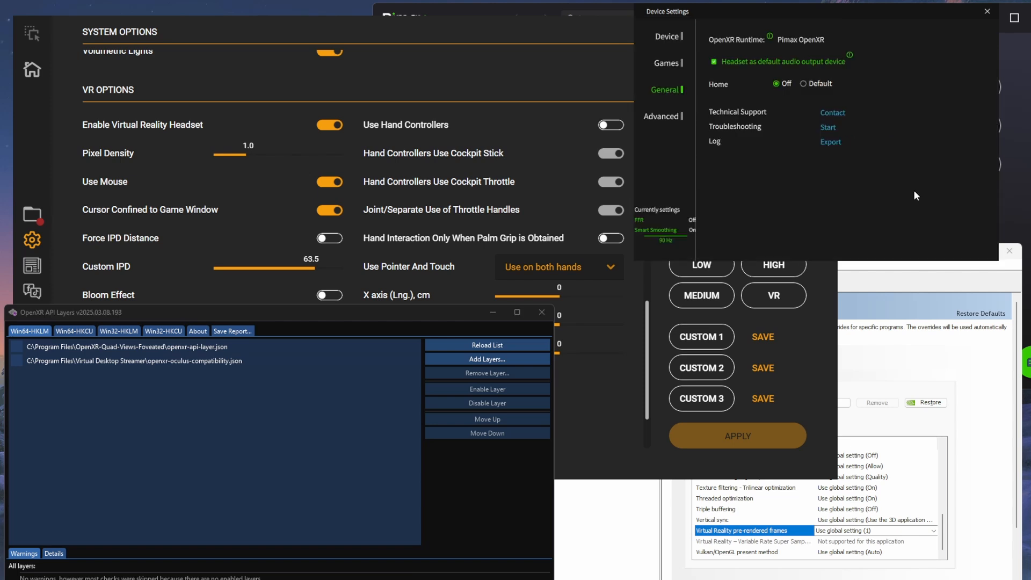